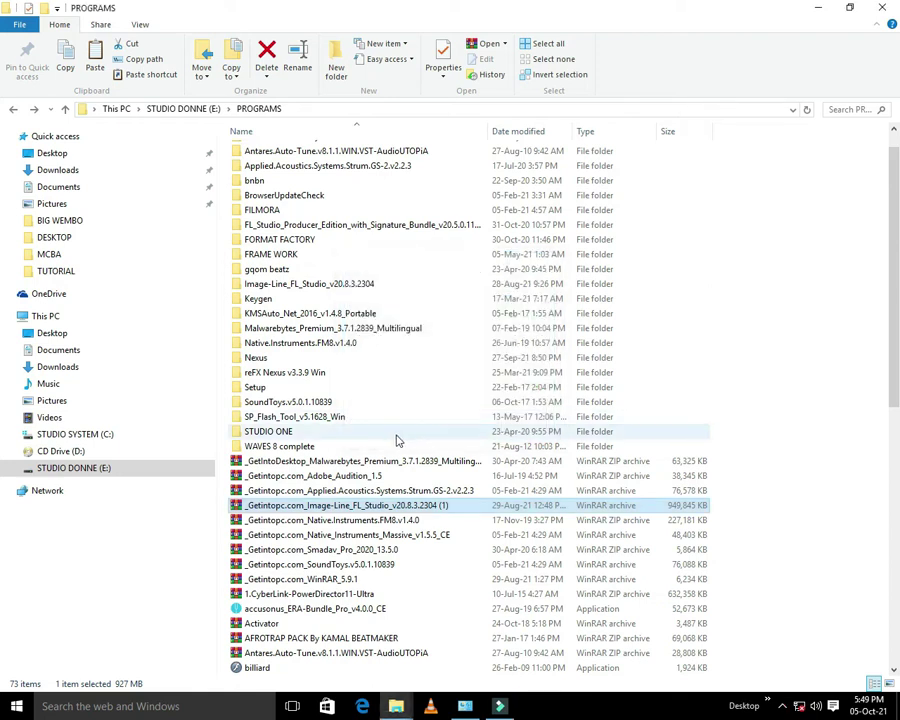
# Step: Open the Image-Line_FL_Studio_v20.8.3.2304 folder and run the flstudio_win_20.8.3.2304 installer as administrator
pyautogui.doubleClick(302, 285)
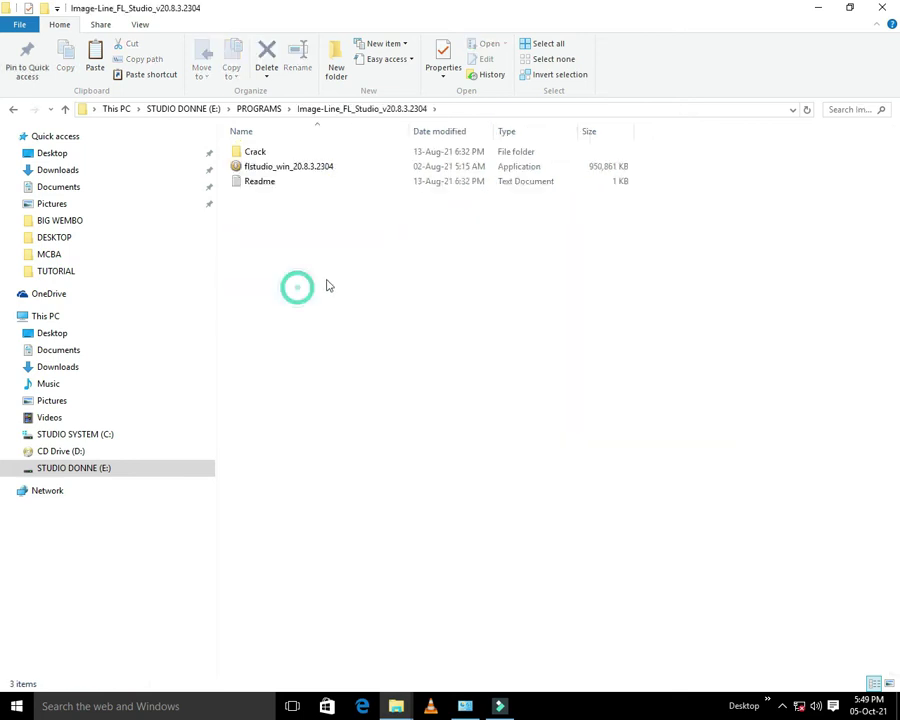
pyautogui.click(277, 152)
pyautogui.doubleClick(268, 166)
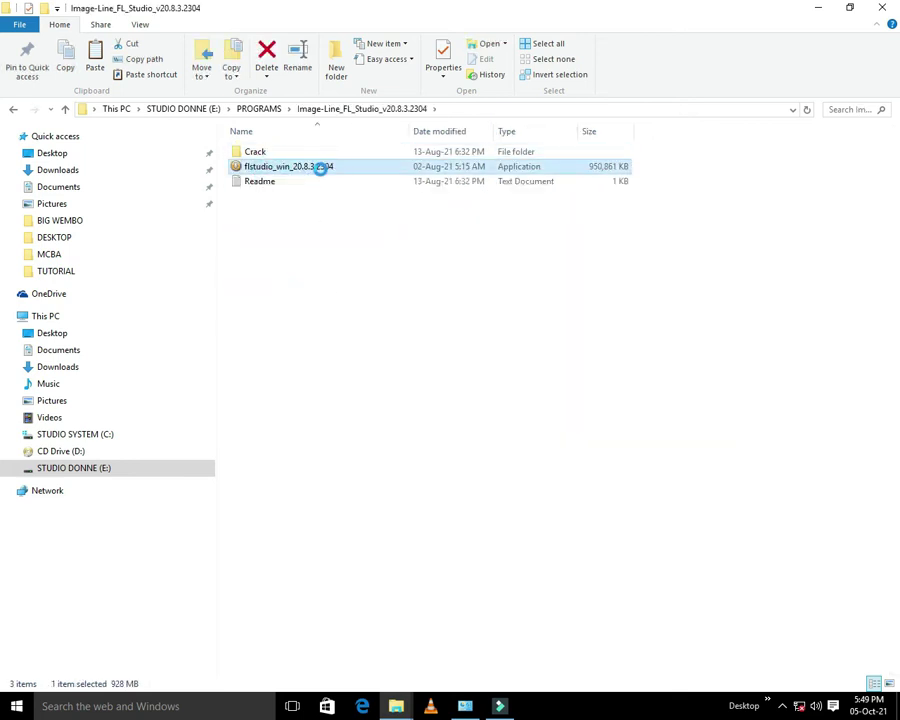
pyautogui.rightClick(275, 168)
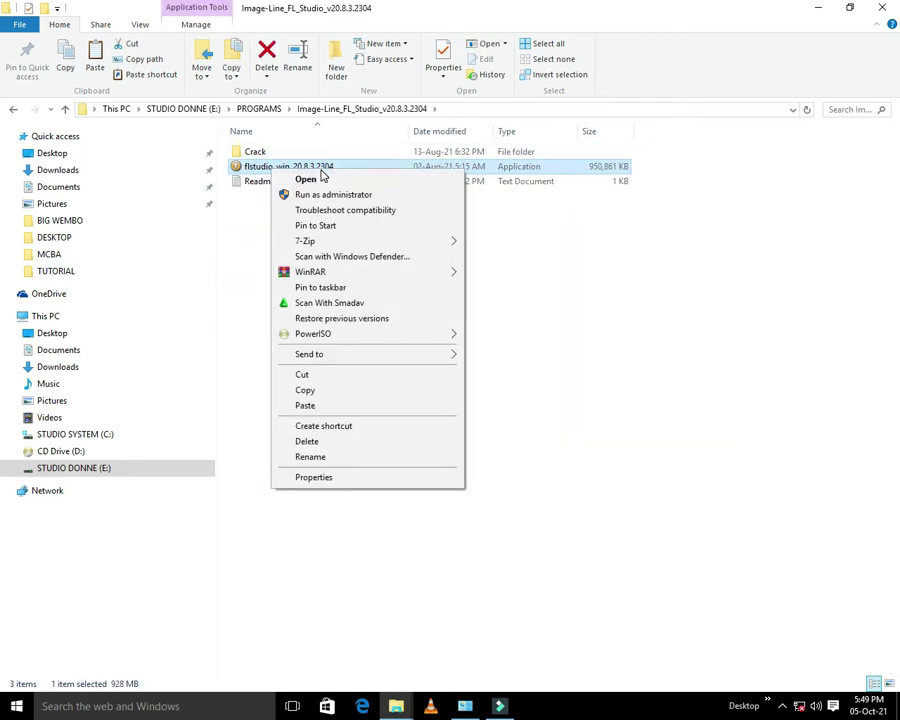
pyautogui.click(371, 200)
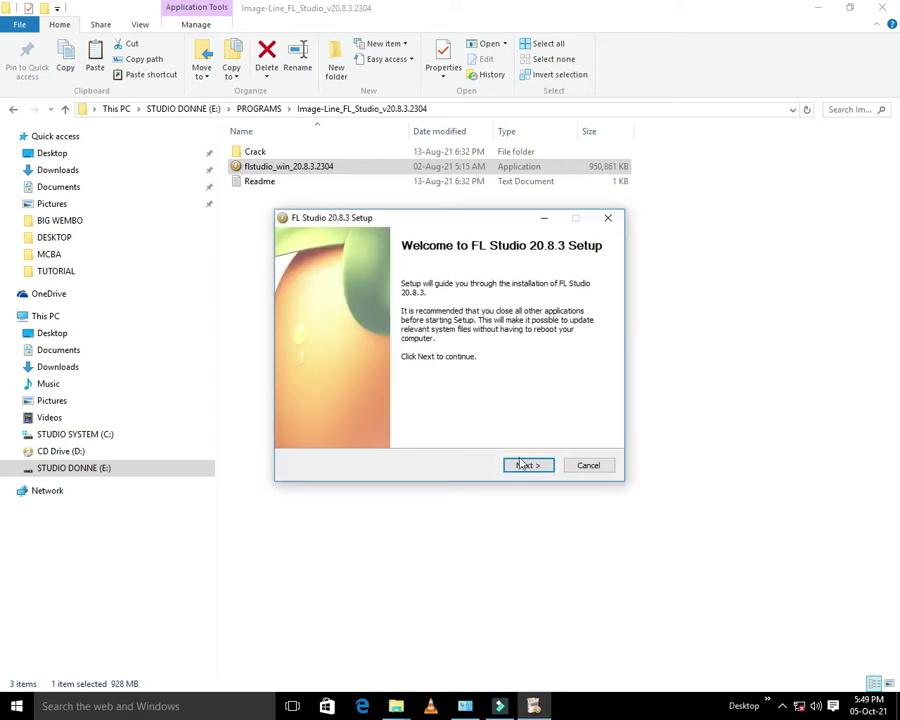
# Step: Proceed through the setup's opening pages, choosing installation for all users and keeping the preselected components
pyautogui.click(521, 465)
pyautogui.click(518, 466)
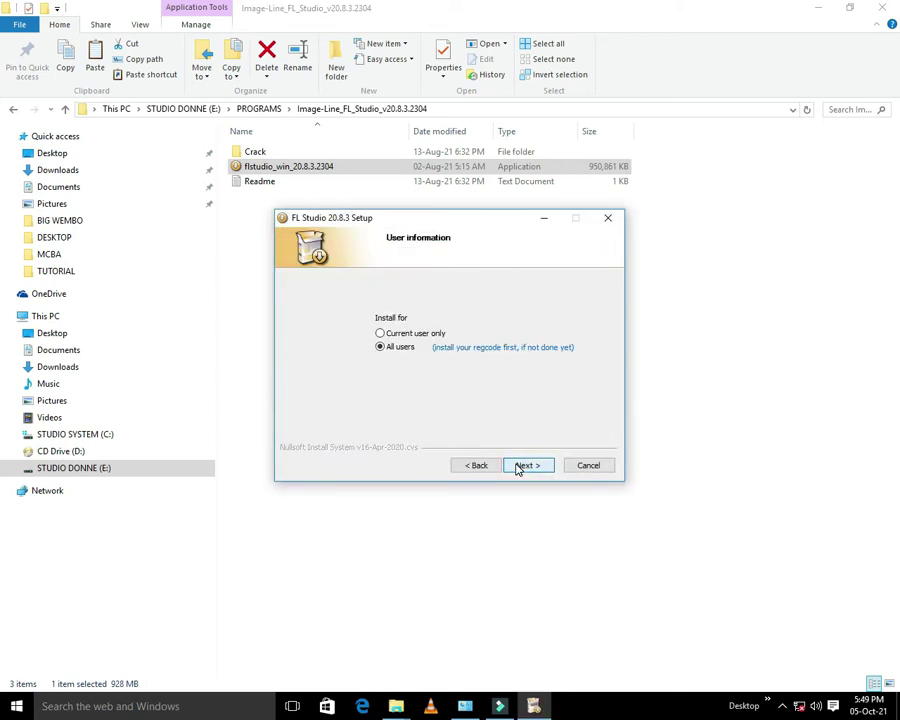
pyautogui.click(518, 467)
pyautogui.scroll(-1, 464, 390)
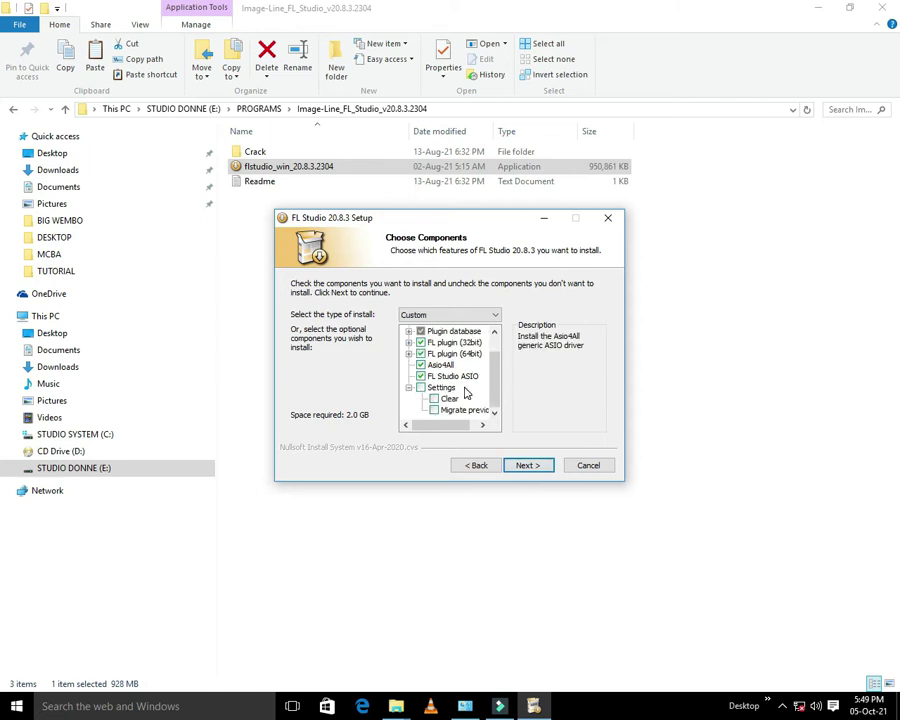
pyautogui.click(530, 469)
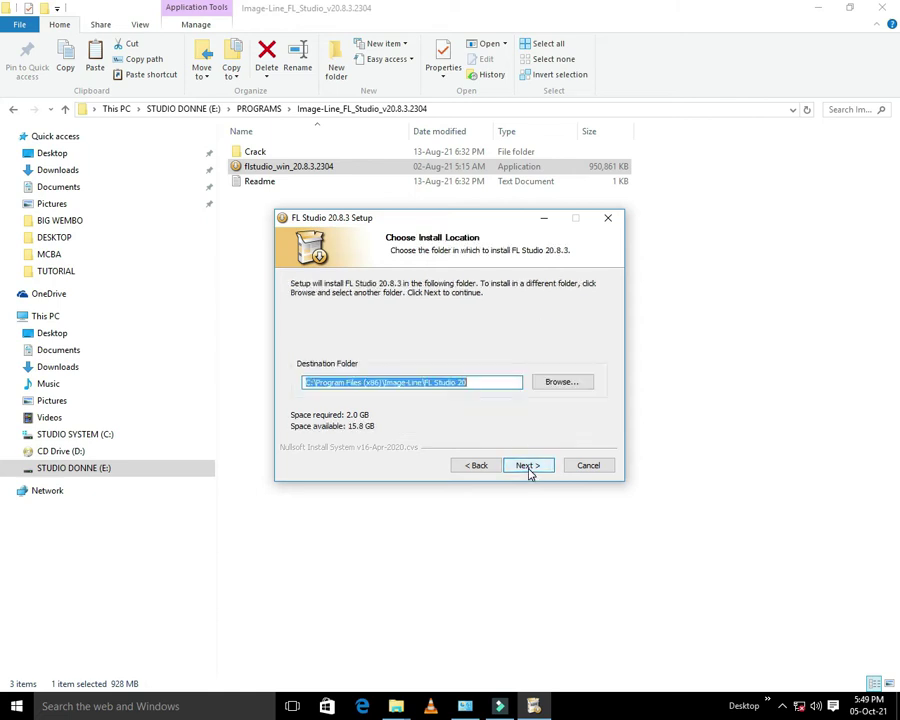
# Step: Keep the default FL Studio 20 and 32-bit VST plugin folders and run the installation
pyautogui.click(524, 468)
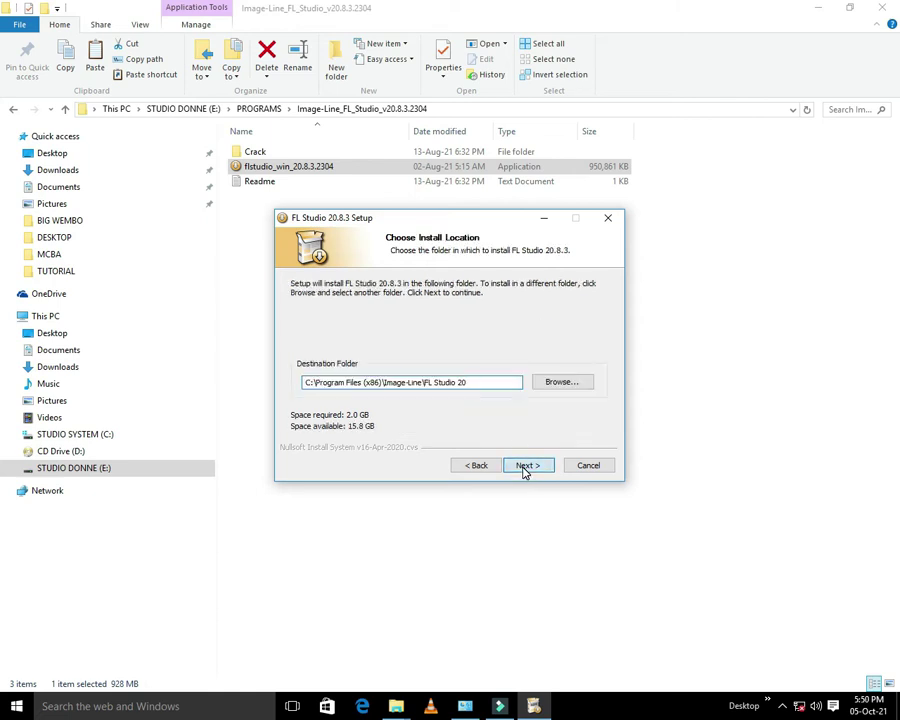
pyautogui.click(524, 468)
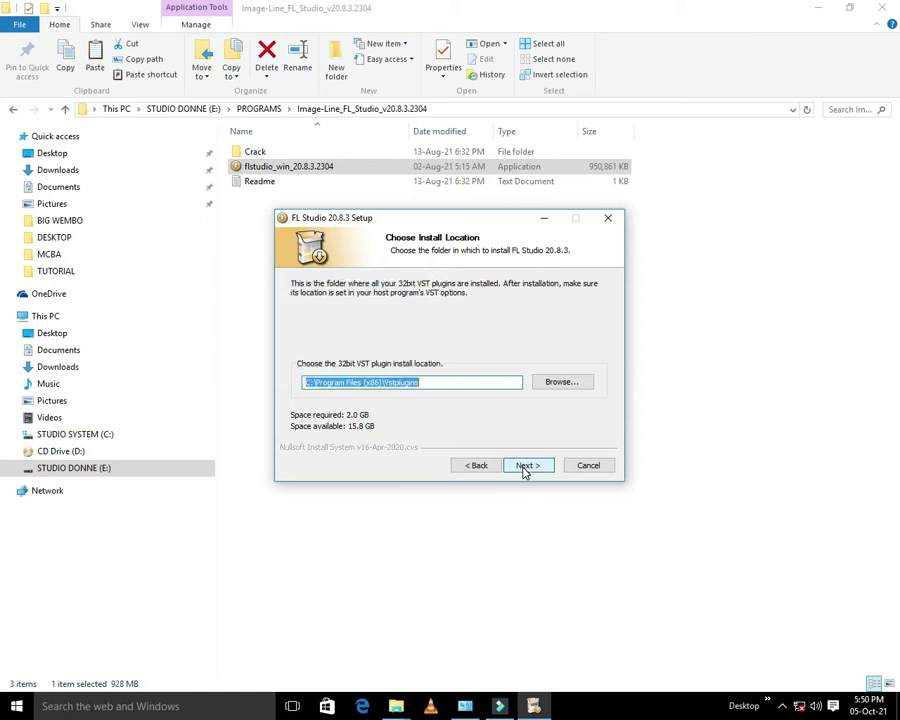
pyautogui.click(524, 468)
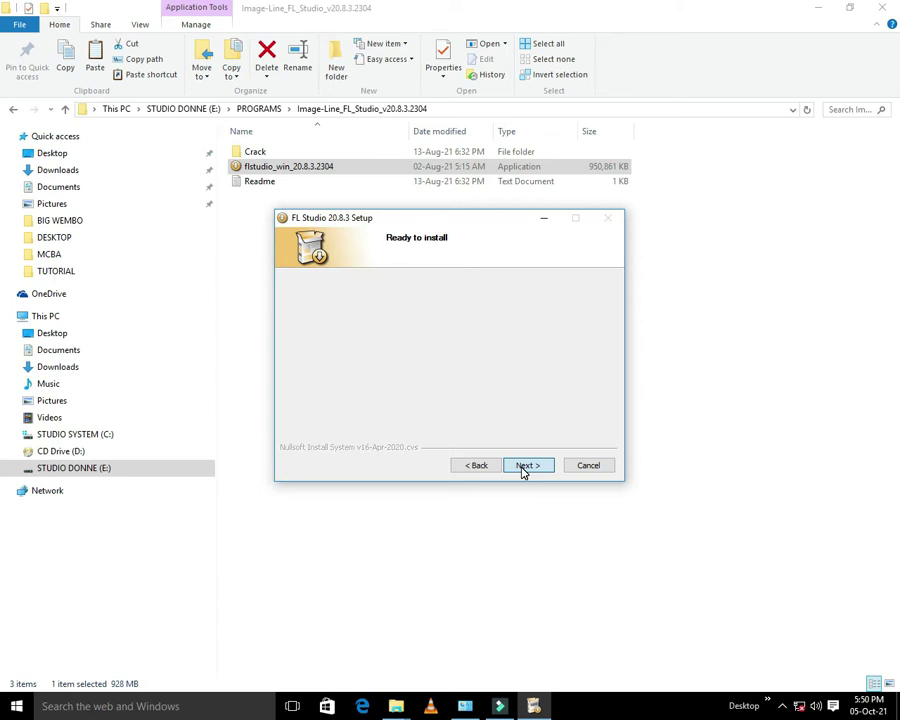
pyautogui.press('Return')
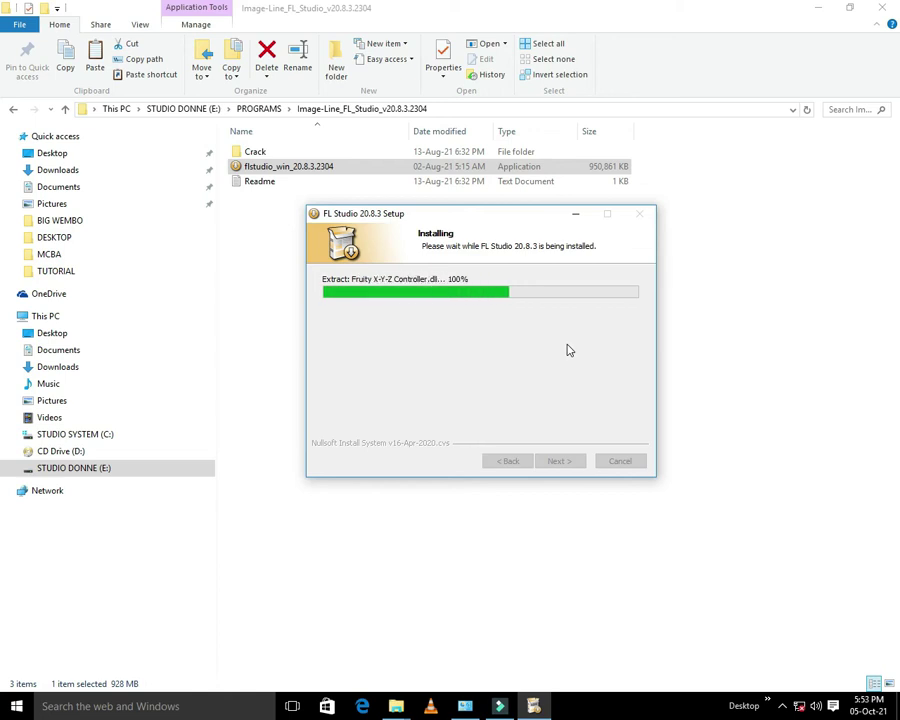
pyautogui.moveTo(435, 215)
pyautogui.mouseDown()
pyautogui.moveTo(444, 202)
pyautogui.moveTo(436, 202)
pyautogui.mouseUp()
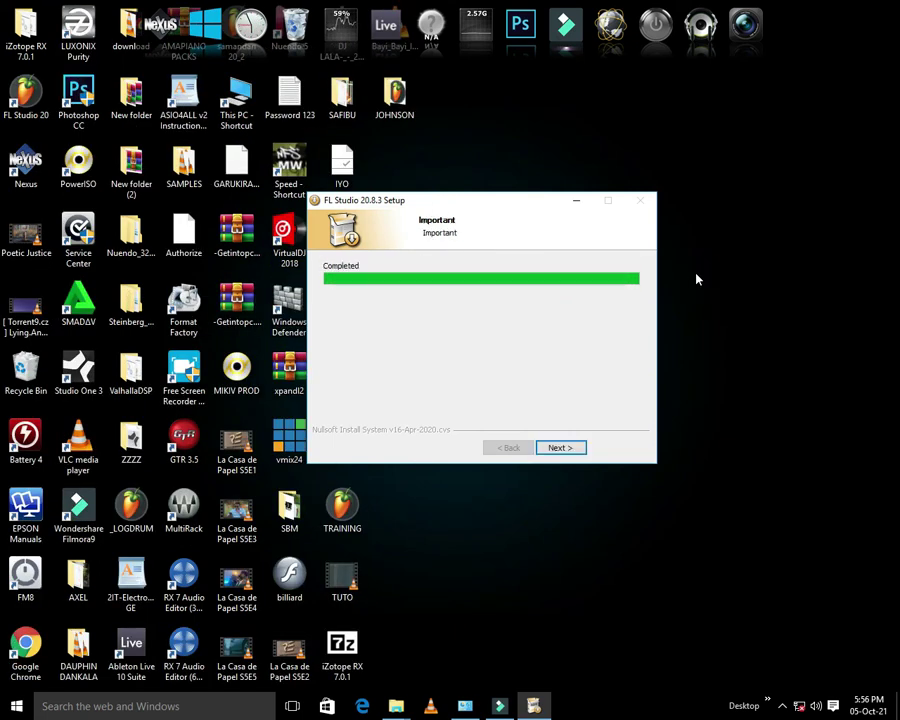
# Step: Complete the remaining FL Studio 20.8.3 setup pages and close the installer
pyautogui.click(568, 448)
pyautogui.click(567, 448)
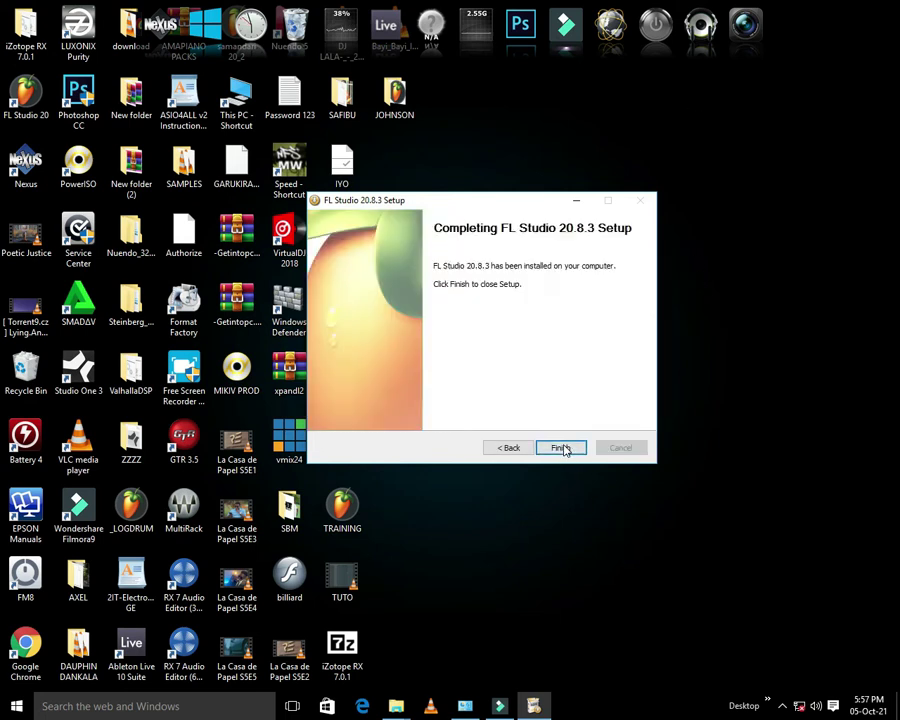
pyautogui.click(565, 450)
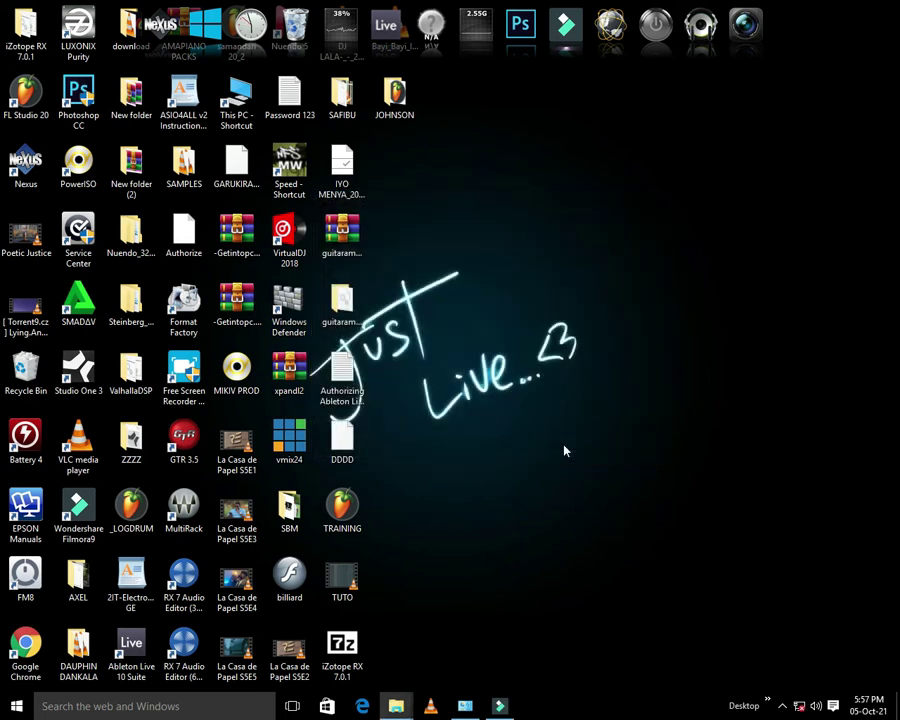
# Step: Launch FL Studio 20, dismiss the demo song's information and maximize the playlist to show the whole arrangement
pyautogui.doubleClick(40, 90)
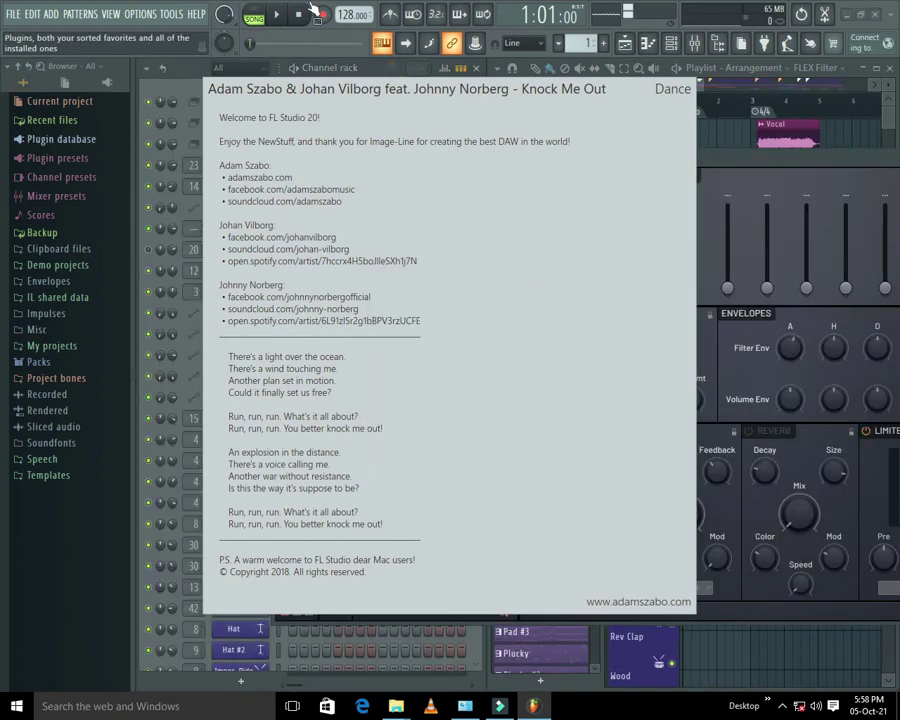
pyautogui.click(843, 63)
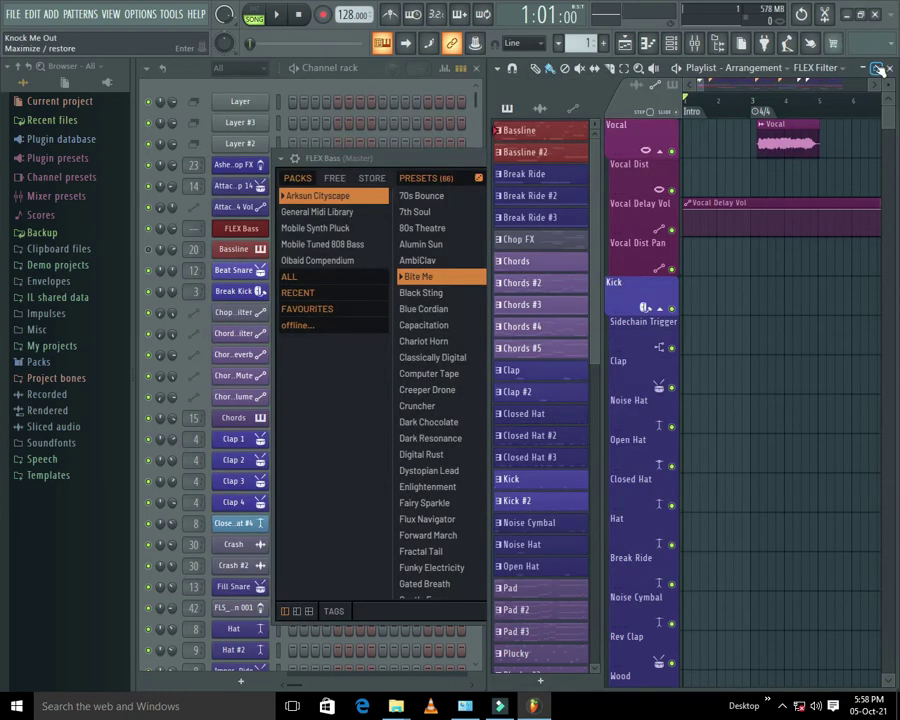
pyautogui.click(877, 68)
pyautogui.click(286, 66)
pyautogui.click(527, 294)
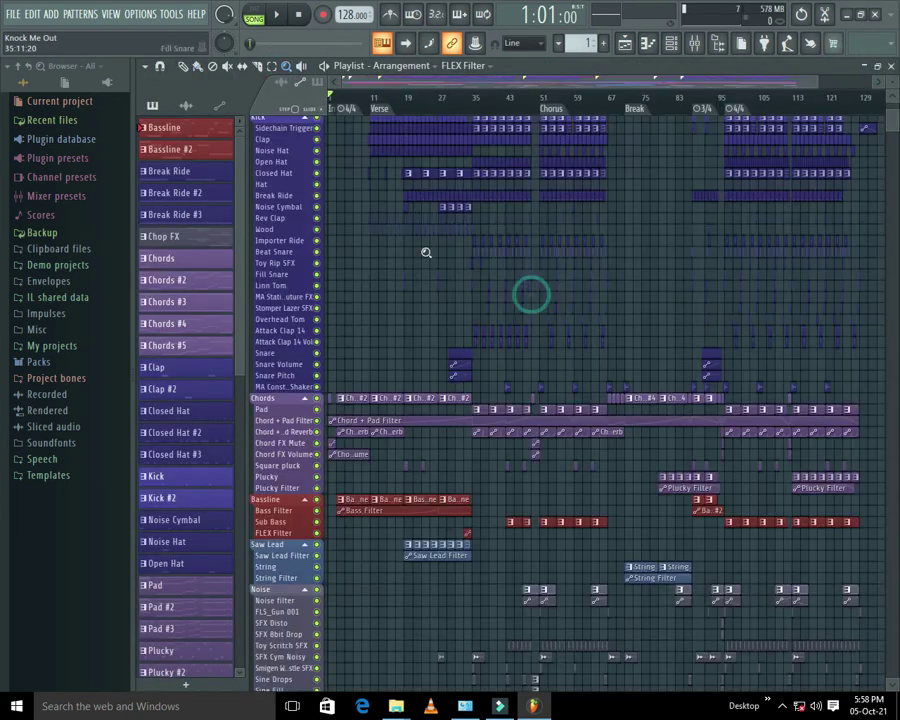
# Step: Start a new empty project in place of the demo song
pyautogui.click(12, 14)
pyautogui.click(30, 32)
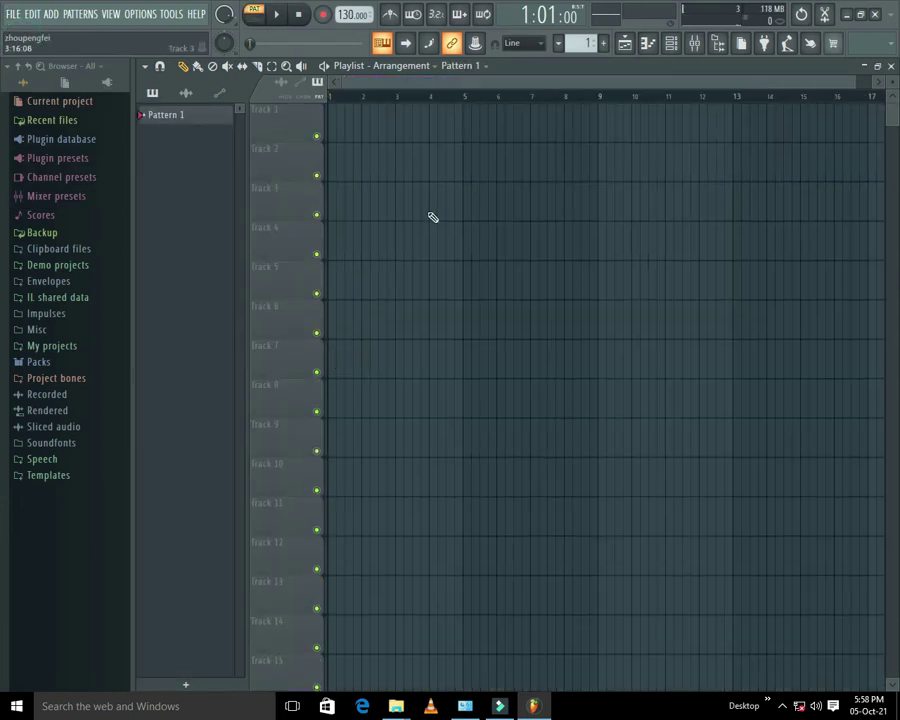
# Step: Switch to File Explorer and open the Crack folder inside the FL Studio installer folder to inspect its files
pyautogui.click(196, 14)
pyautogui.moveTo(175, 18)
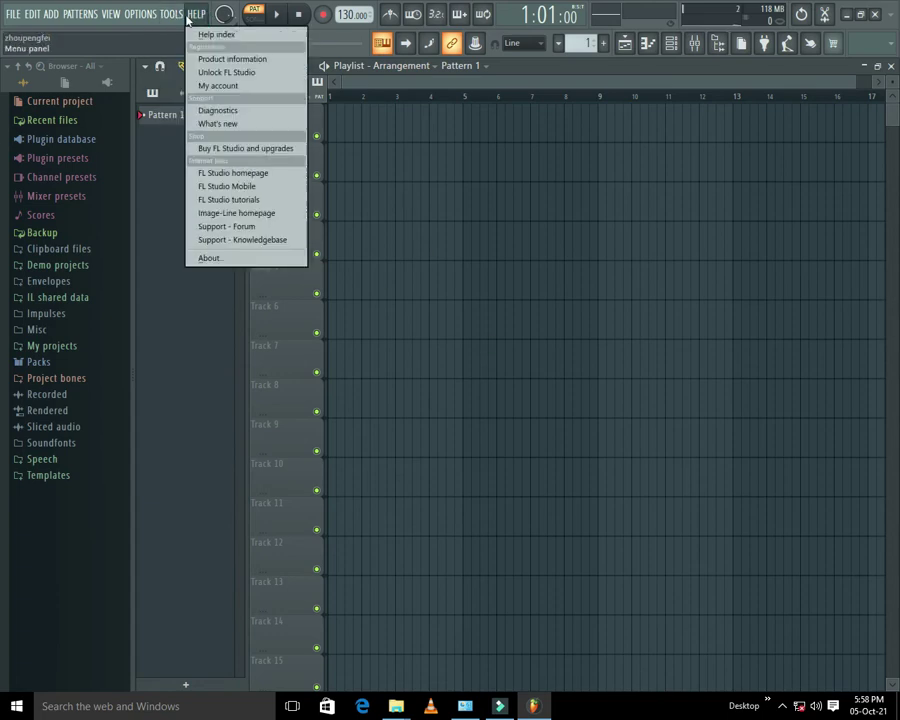
pyautogui.click(396, 706)
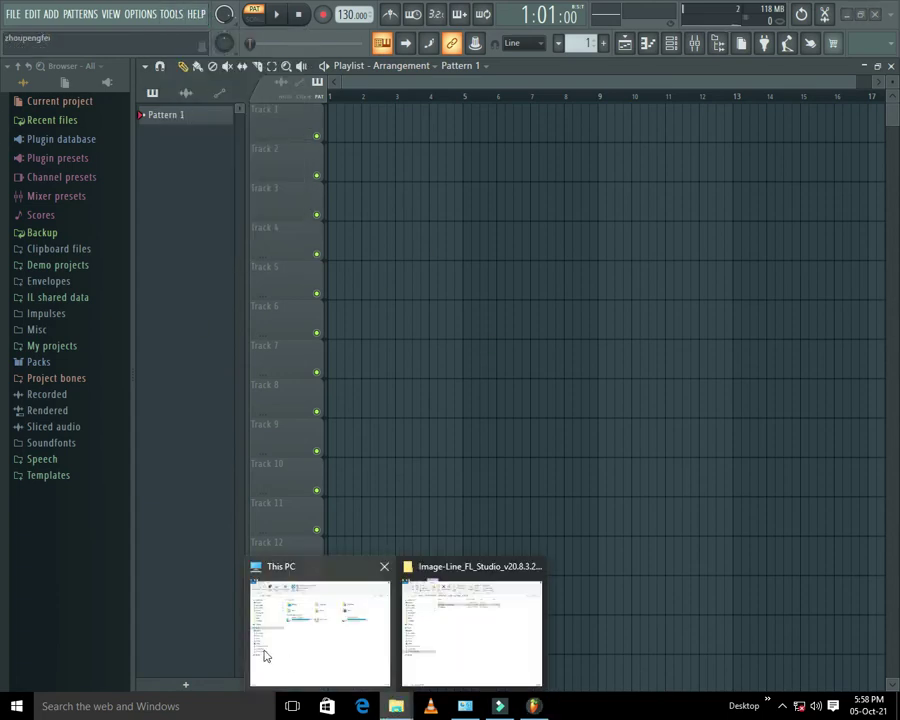
pyautogui.click(438, 606)
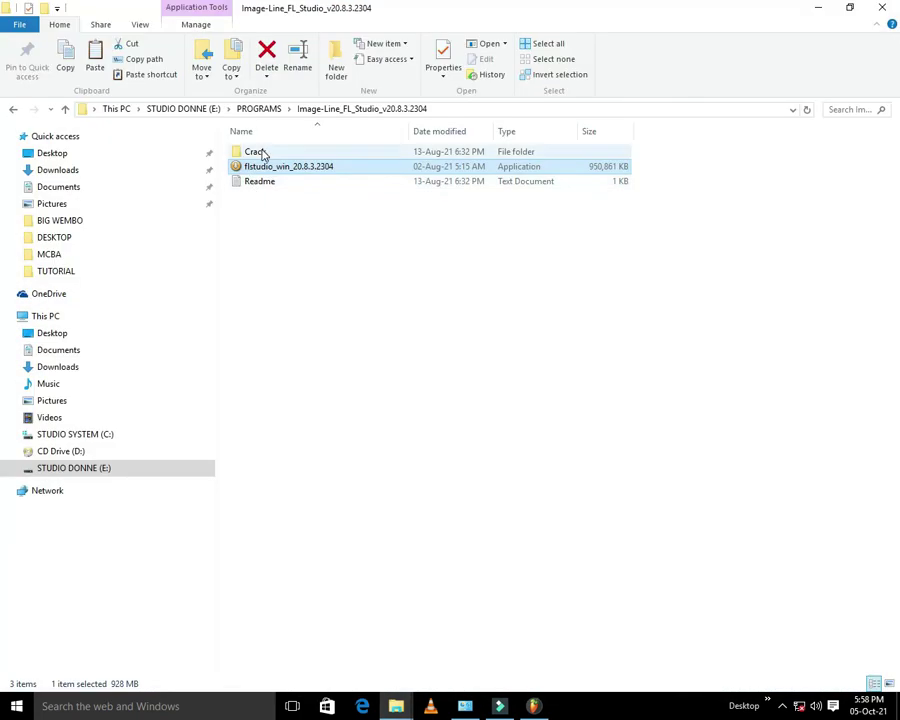
pyautogui.doubleClick(260, 151)
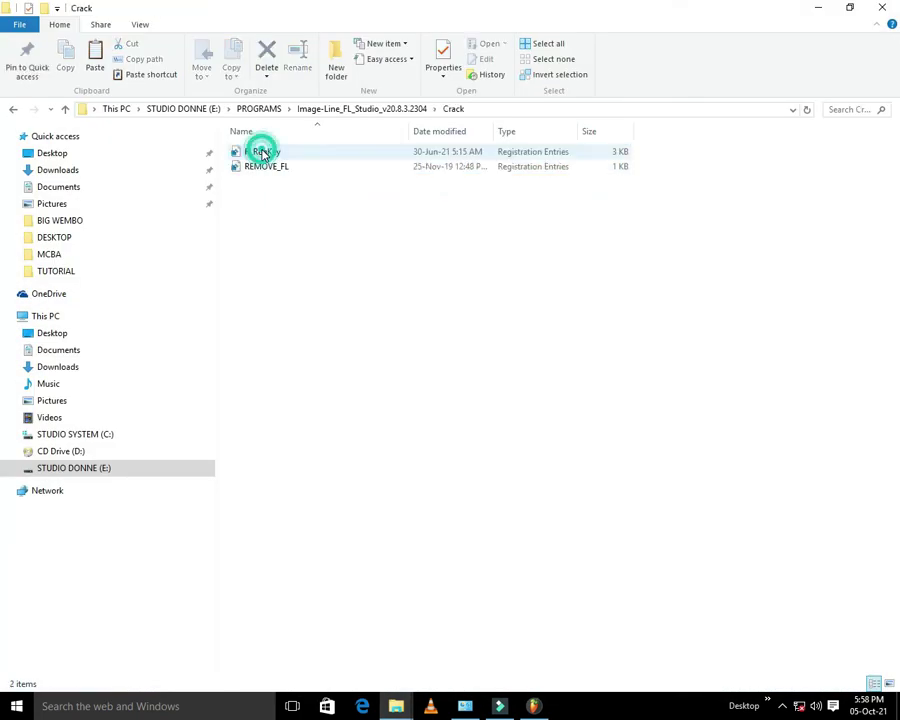
# Step: Switch back to FL Studio, open its About page and start a license update by loading a license file
pyautogui.click(536, 706)
pyautogui.click(197, 15)
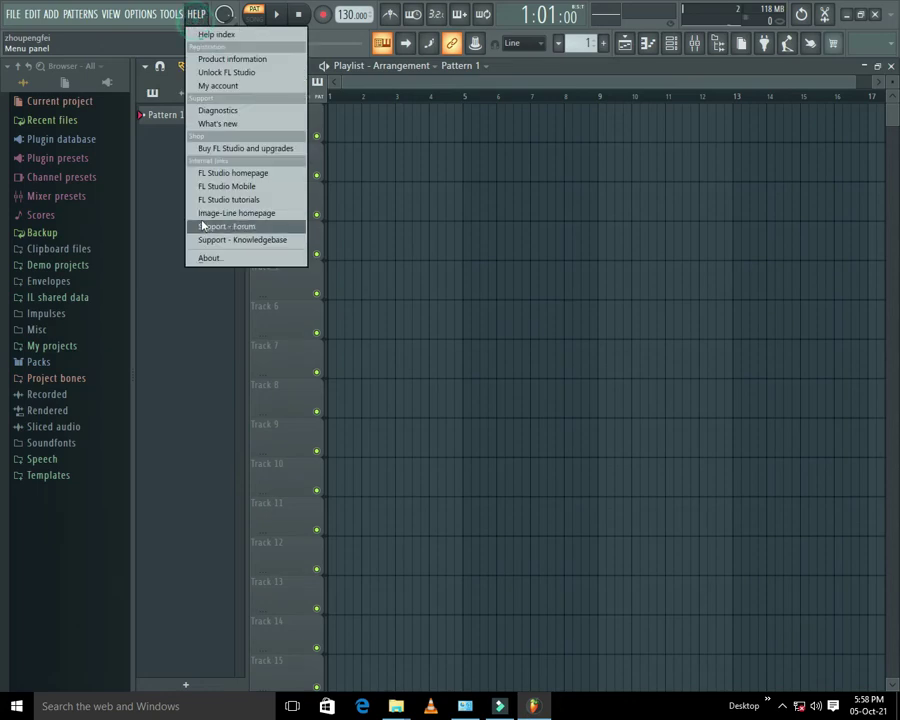
pyautogui.click(205, 259)
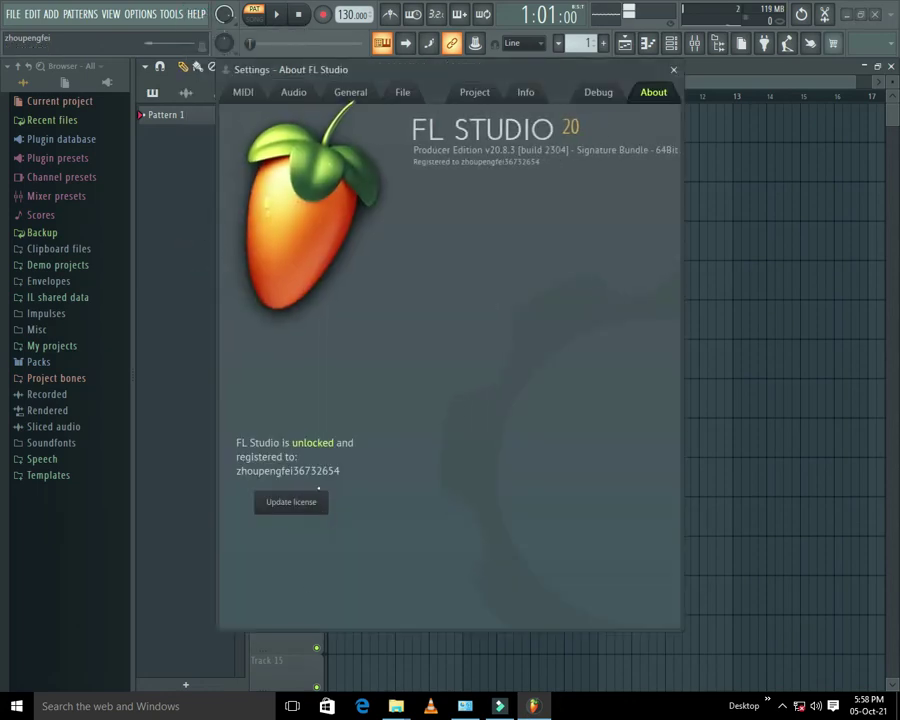
pyautogui.click(295, 502)
pyautogui.click(550, 303)
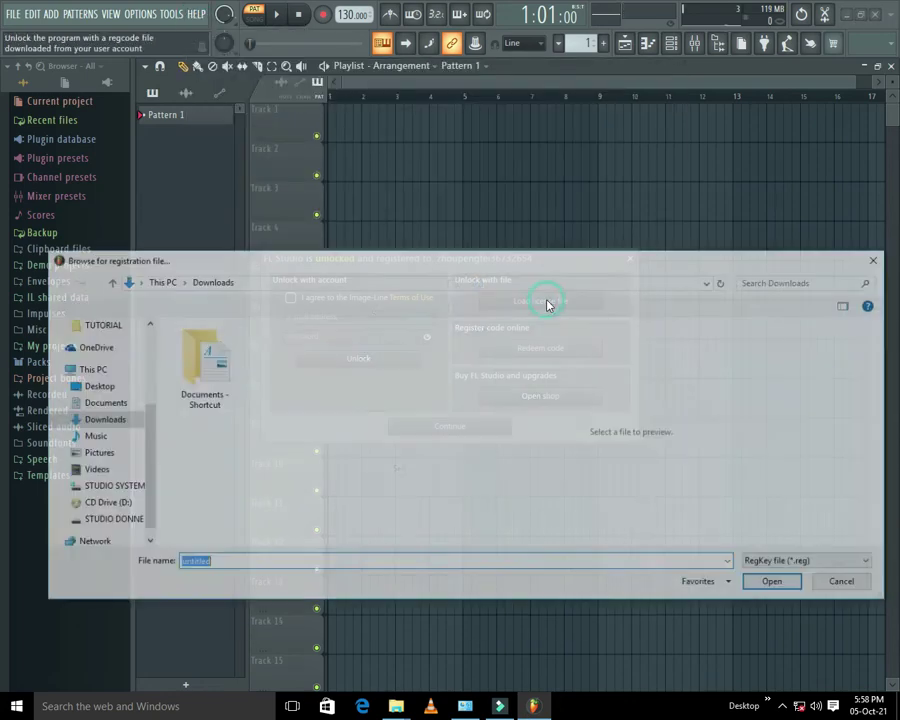
# Step: Load the FLRegKey registration file from PROGRAMS > Image-Line_FL_Studio_v20.8.3.2304 > Crack on drive E
pyautogui.moveTo(267, 262); pyautogui.dragTo(247, 252)
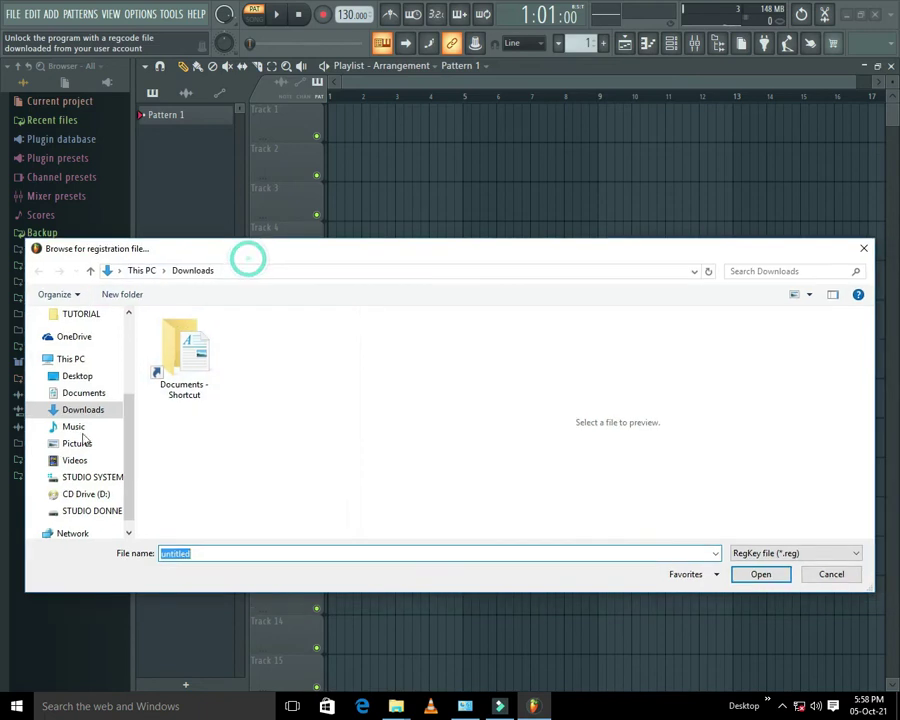
pyautogui.click(105, 521)
pyautogui.scroll(-4, 240, 468)
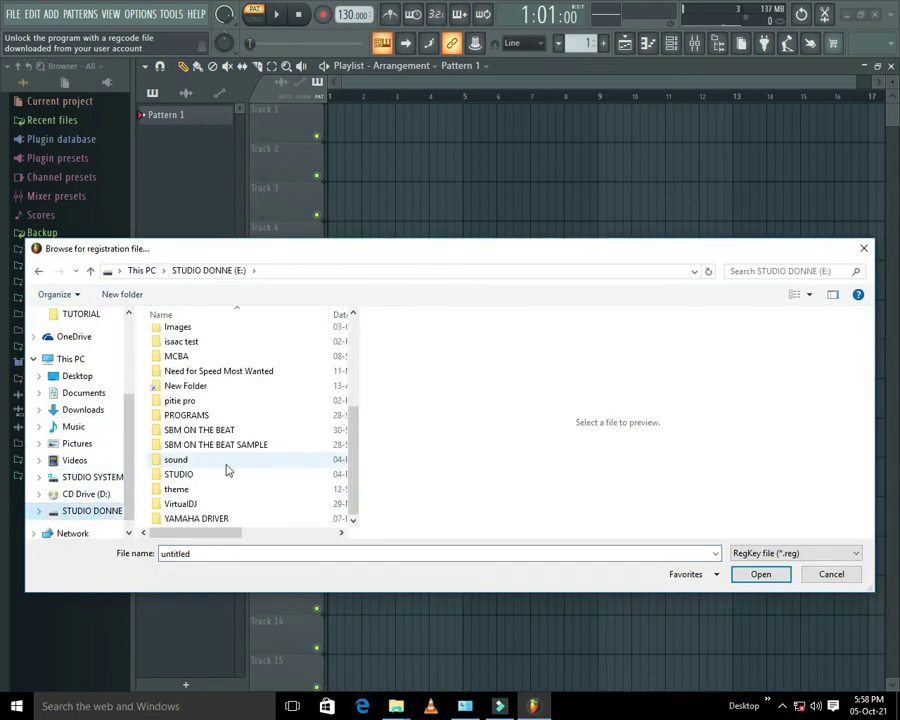
pyautogui.doubleClick(201, 416)
pyautogui.scroll(-3, 201, 430)
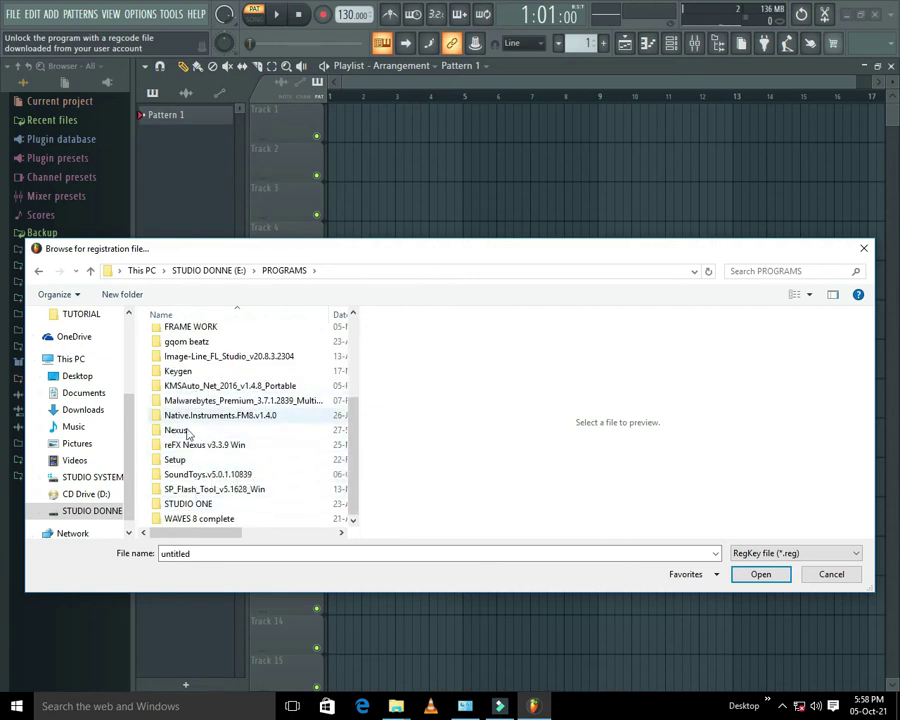
pyautogui.scroll(1, 188, 410)
pyautogui.click(196, 396)
pyautogui.doubleClick(196, 396)
pyautogui.doubleClick(194, 336)
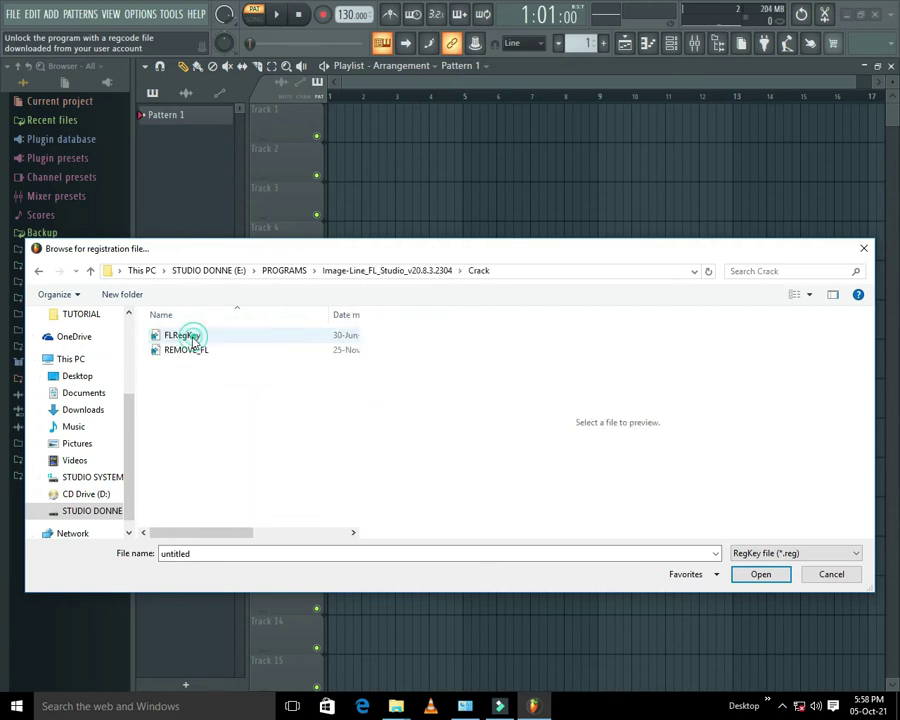
pyautogui.click(172, 338)
pyautogui.click(762, 575)
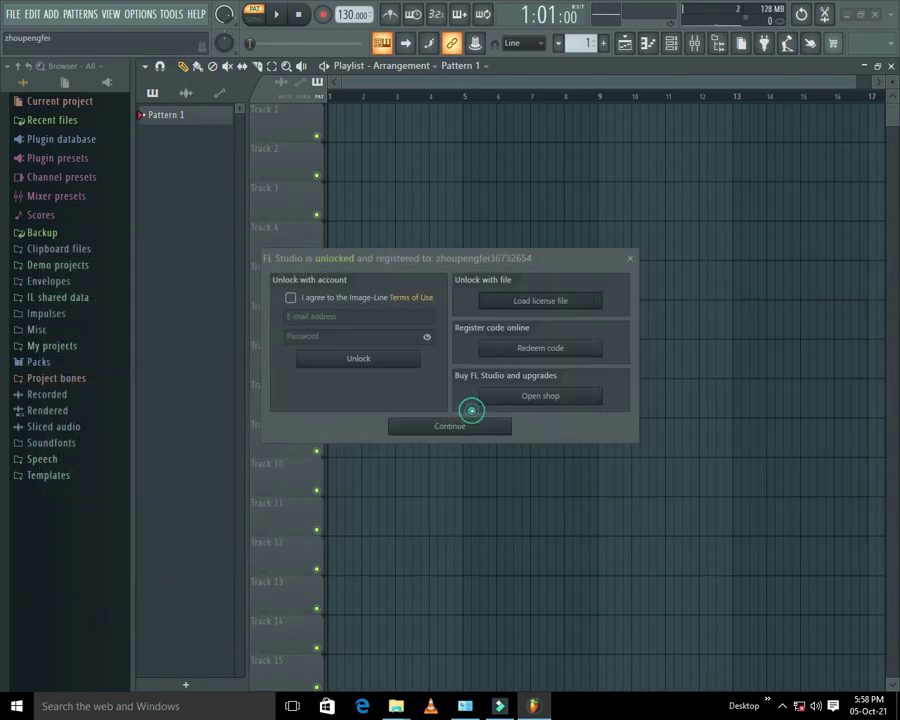
# Step: Save the current project as SBM in the Projects folder
pyautogui.click(468, 408)
pyautogui.click(172, 384)
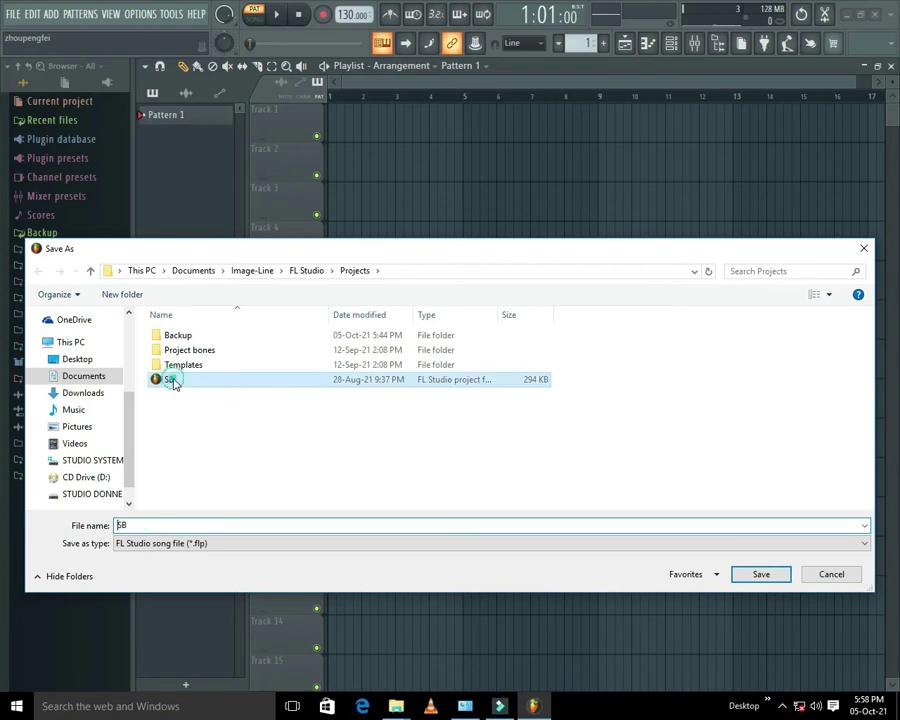
pyautogui.click(133, 525)
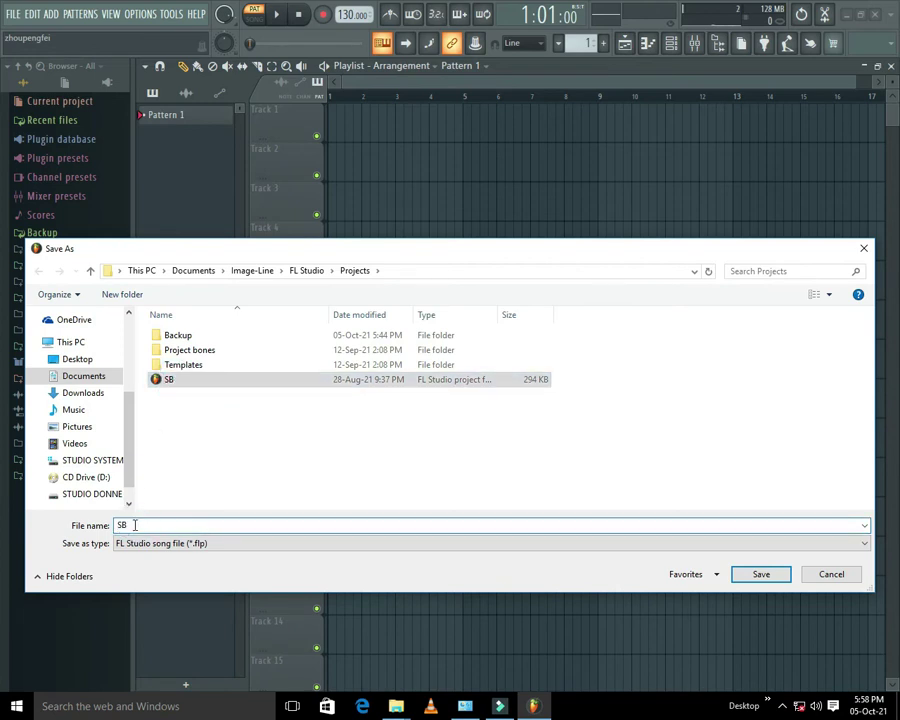
pyautogui.write('M')
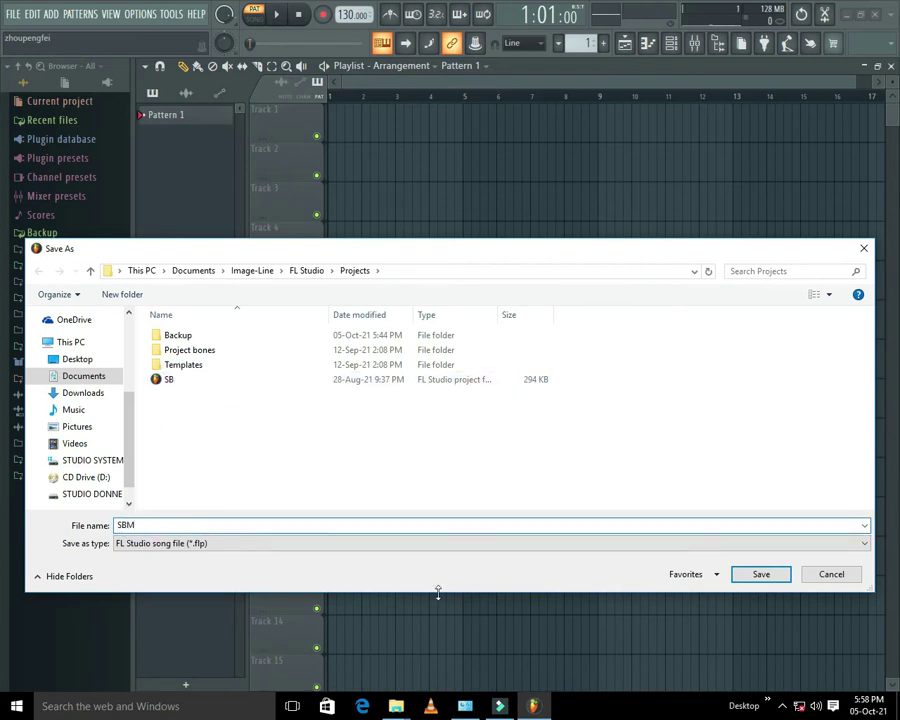
pyautogui.click(766, 578)
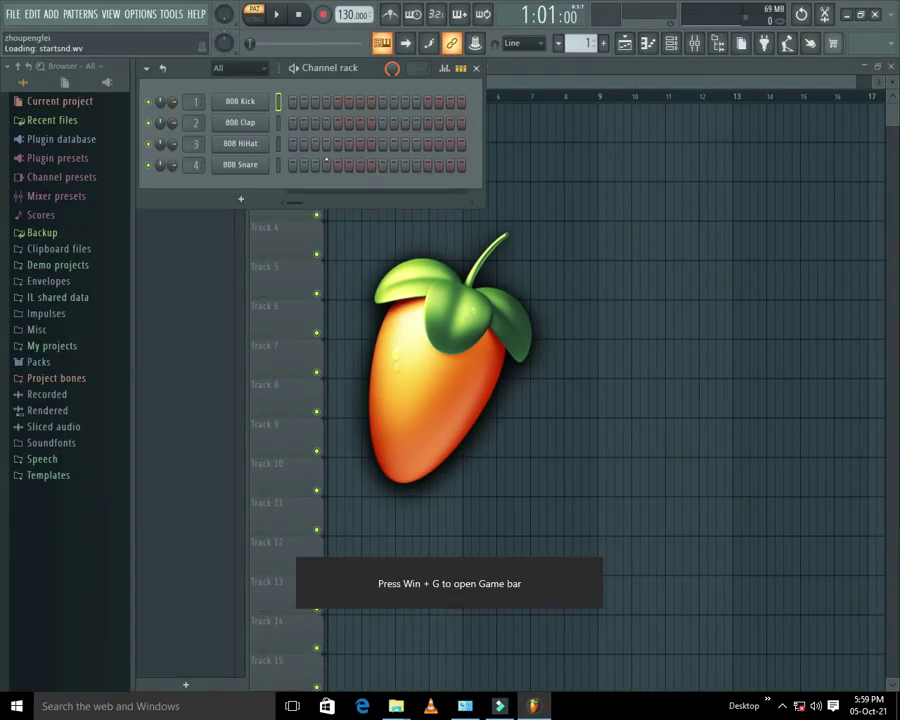
# Step: Program the 808 Kick channel with hits on steps 1, 4 and 7 of the pattern
pyautogui.click(292, 101)
pyautogui.click(326, 102)
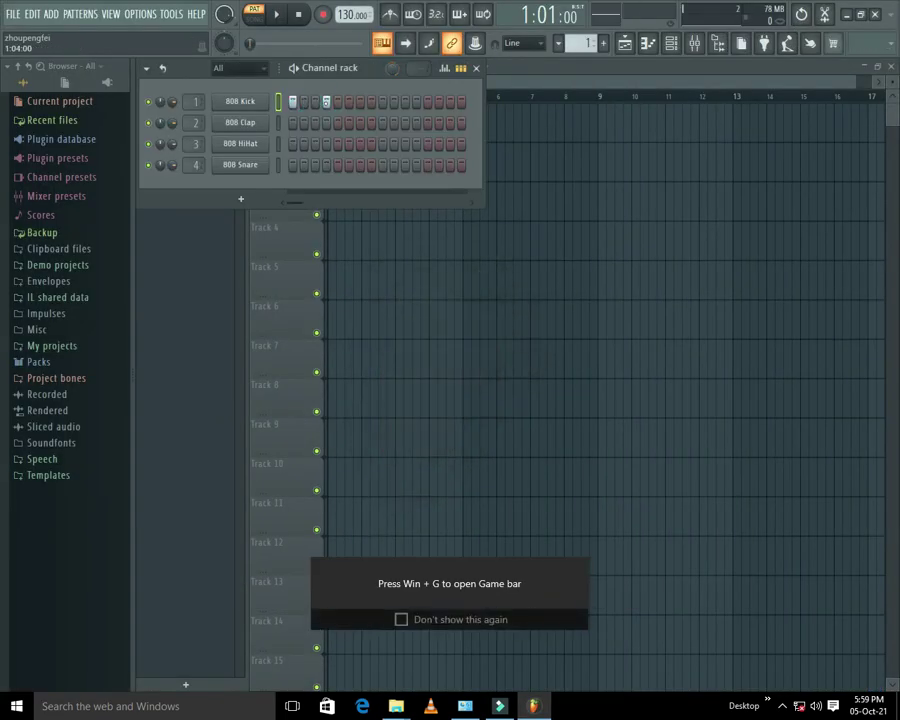
pyautogui.click(360, 101)
# Step: Save the project in the Music folder as SBMFF, declining to replace the existing SBM file
pyautogui.hotkey('ctrl', 's')
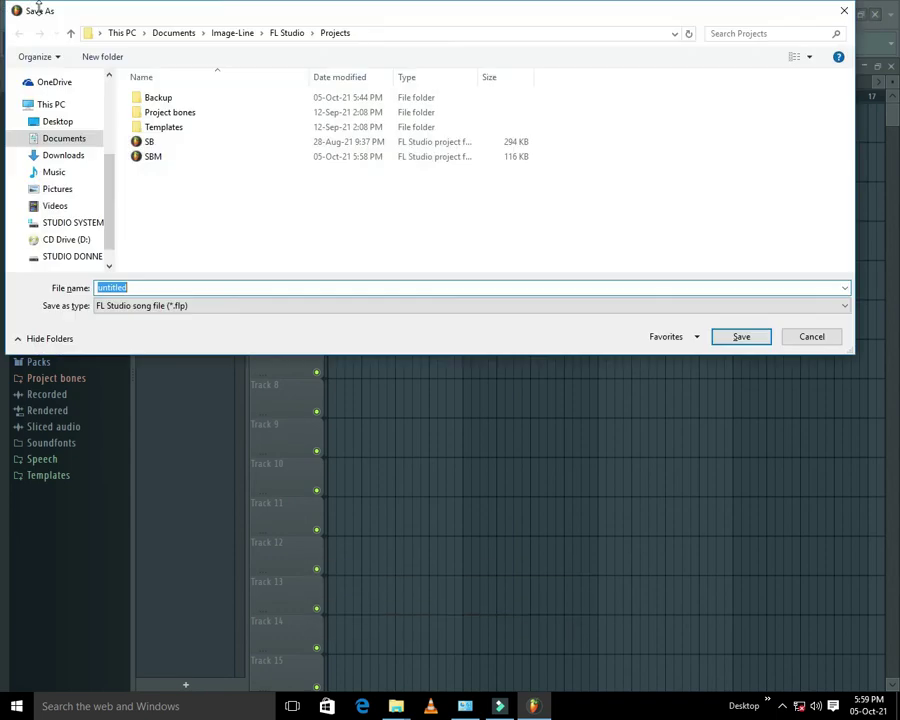
pyautogui.click(153, 156)
pyautogui.click(743, 340)
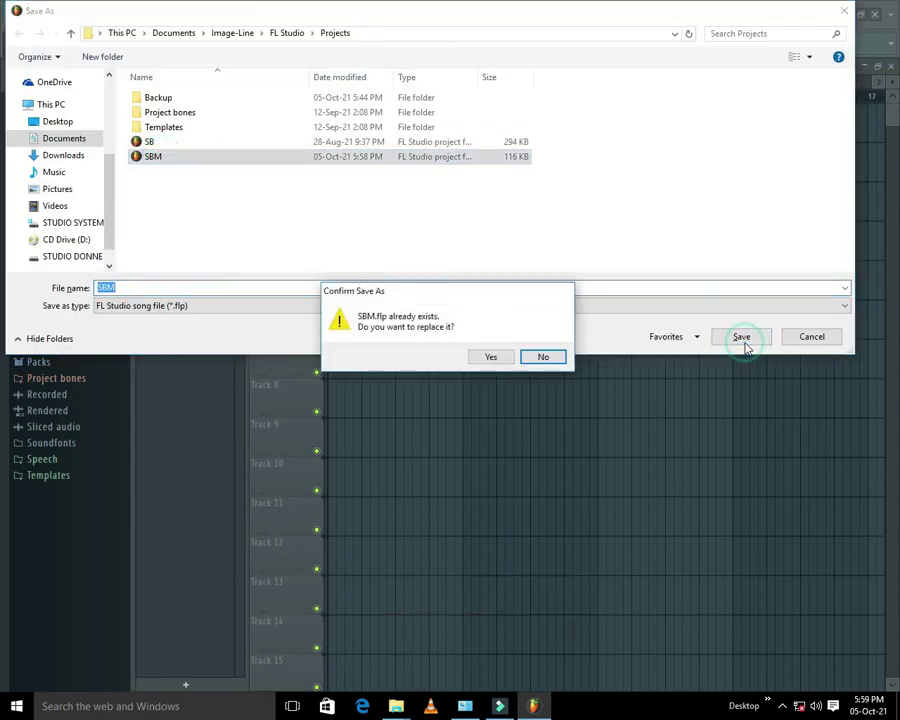
pyautogui.click(540, 356)
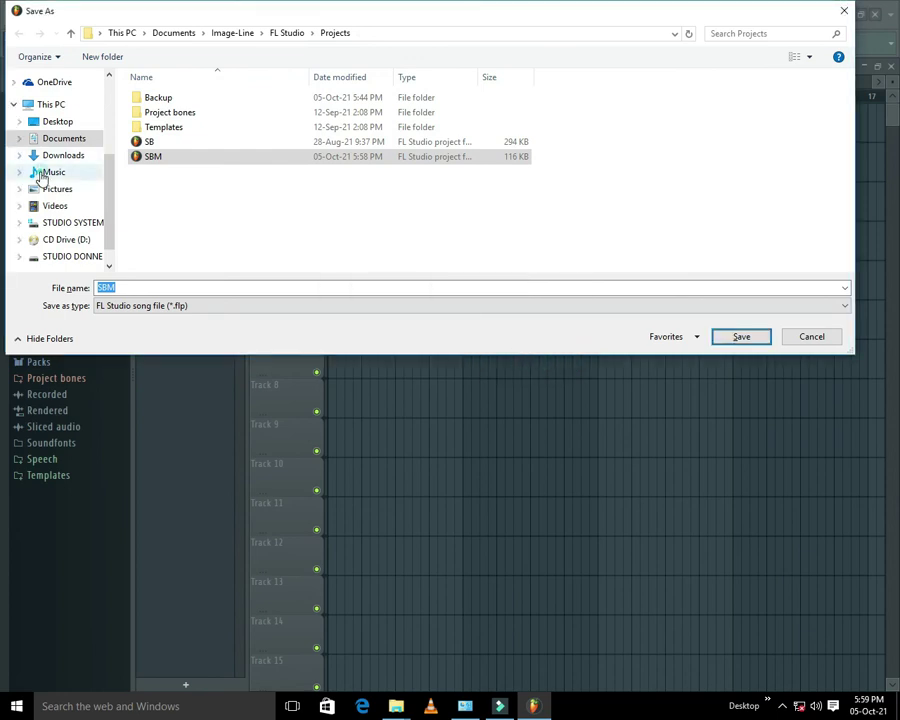
pyautogui.click(49, 172)
pyautogui.click(124, 287)
pyautogui.write('FF')
pyautogui.click(752, 342)
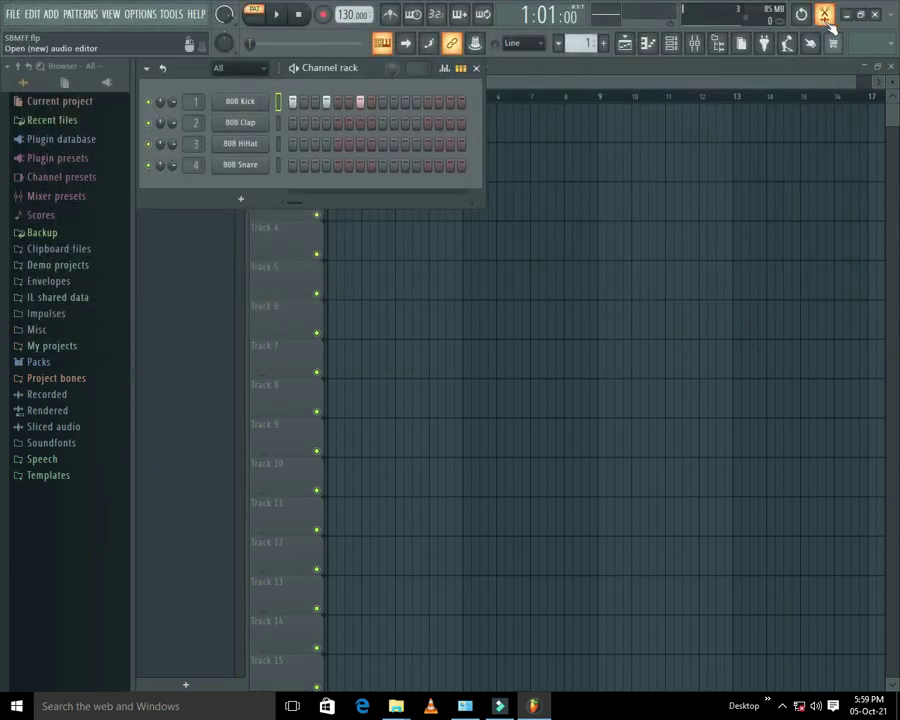
# Step: Close FL Studio and reopen the SBMFF project from the Music folder in File Explorer
pyautogui.click(876, 16)
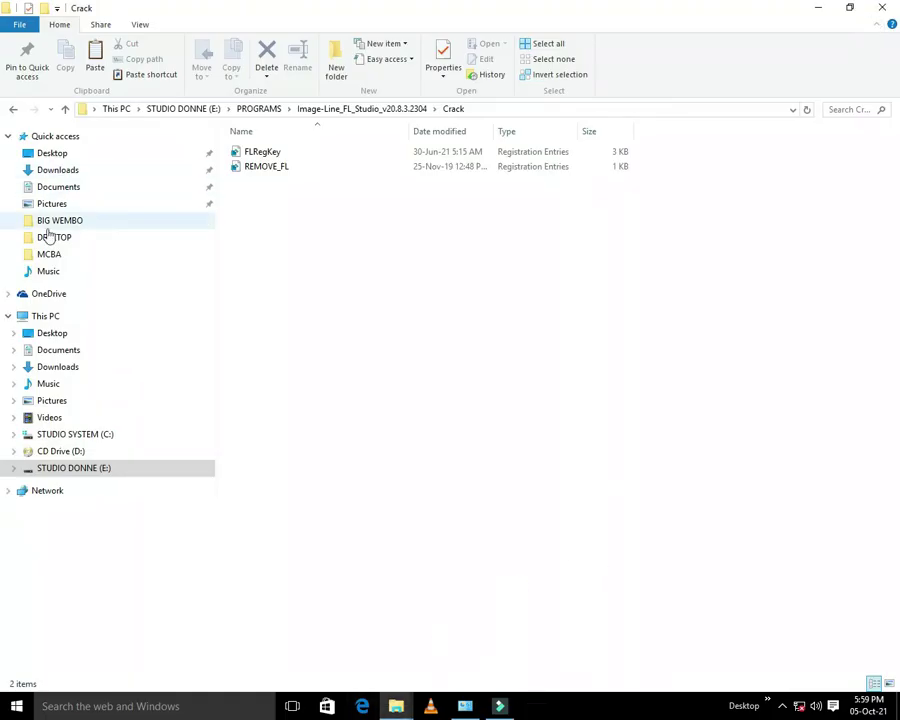
pyautogui.click(49, 390)
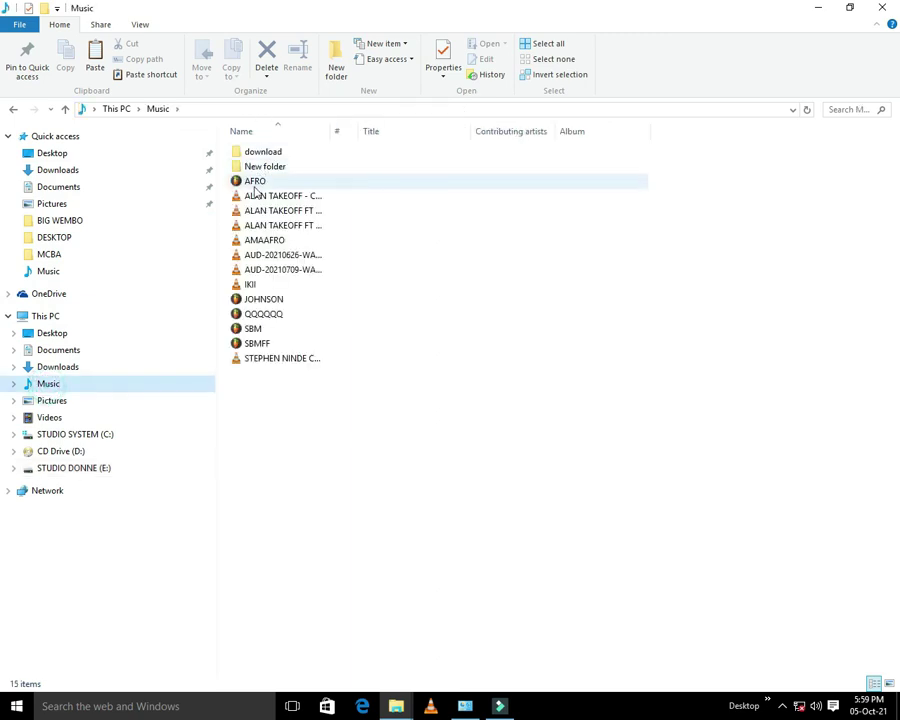
pyautogui.doubleClick(258, 345)
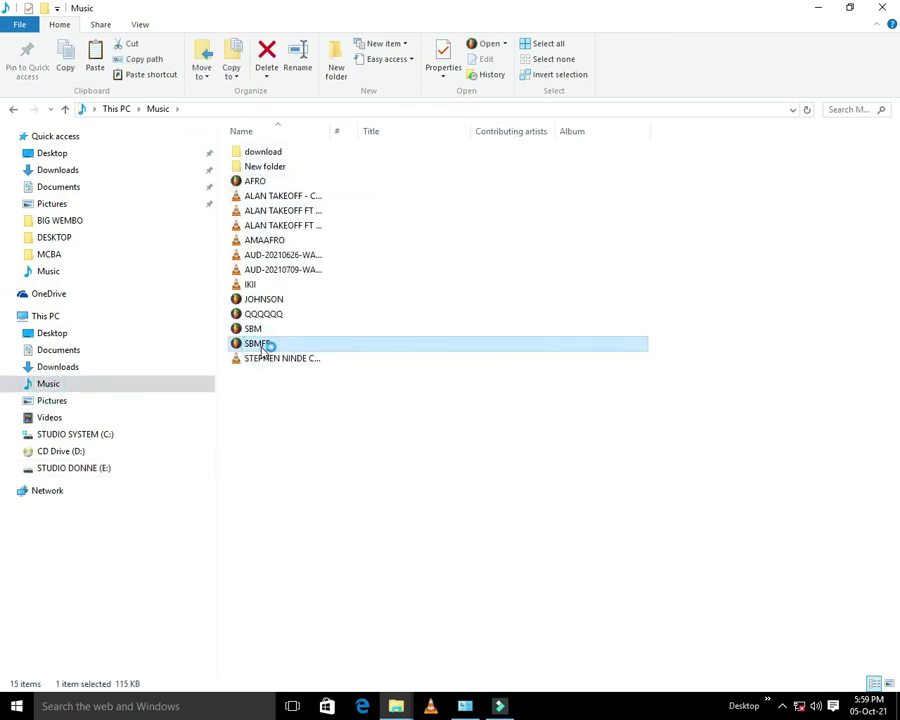